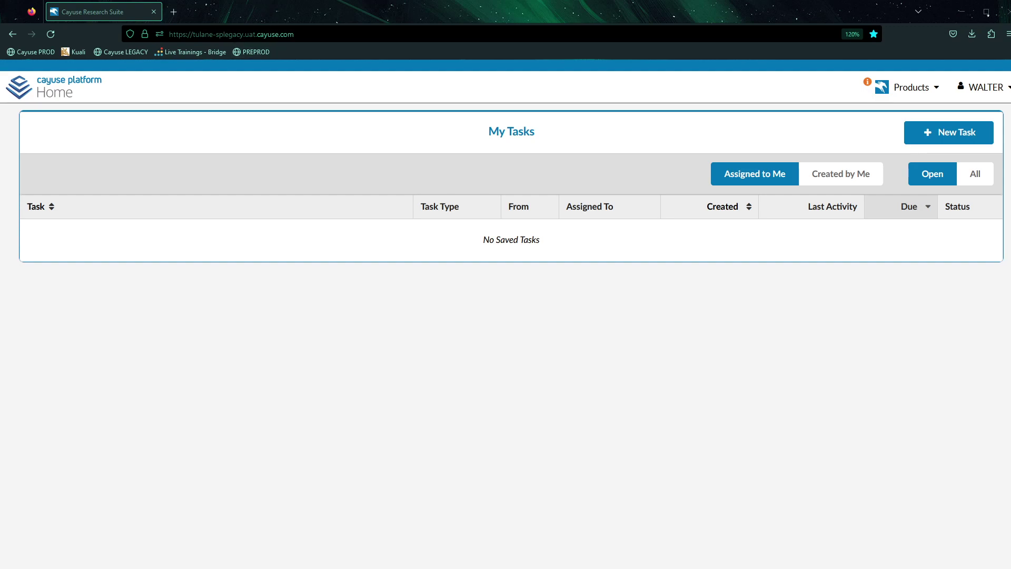
# Reload the Cayuse home page and switch to Sponsored Projects to view the SP Dashboard.
pyautogui.click(232, 35)
pyautogui.press('Return')
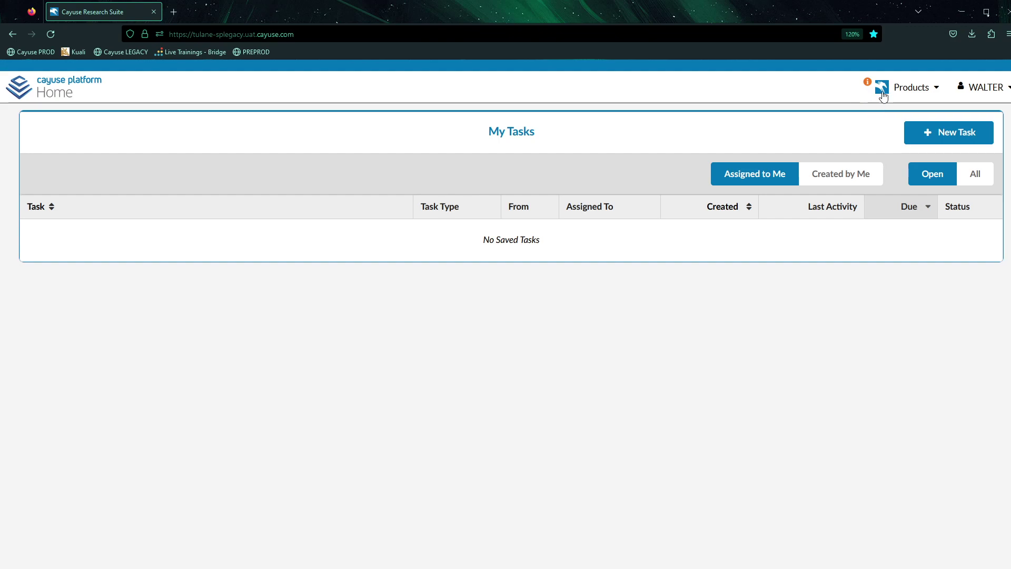
pyautogui.click(910, 88)
pyautogui.click(913, 138)
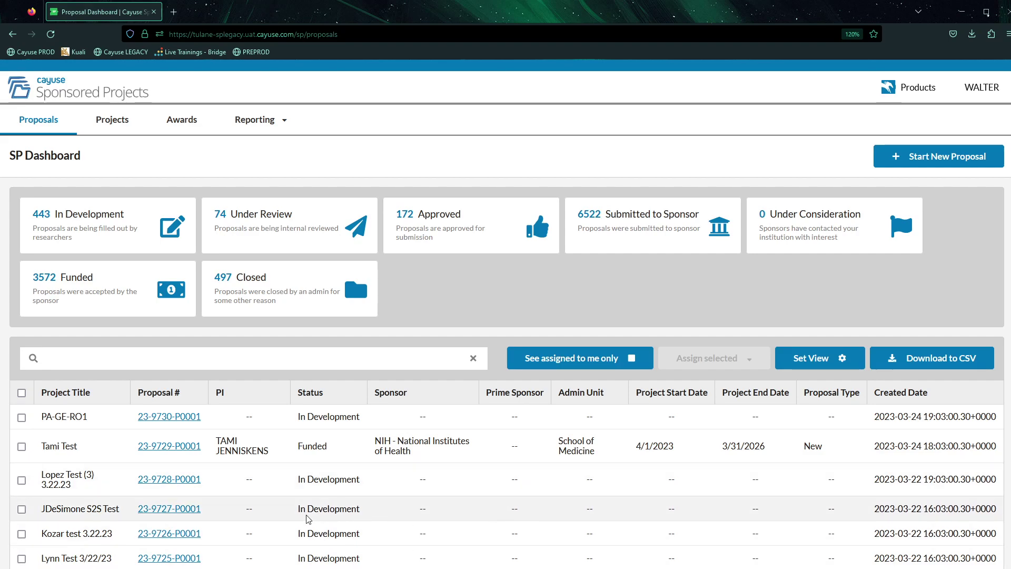
pyautogui.scroll(-1, 247, 476)
pyautogui.scroll(-1, 247, 476)
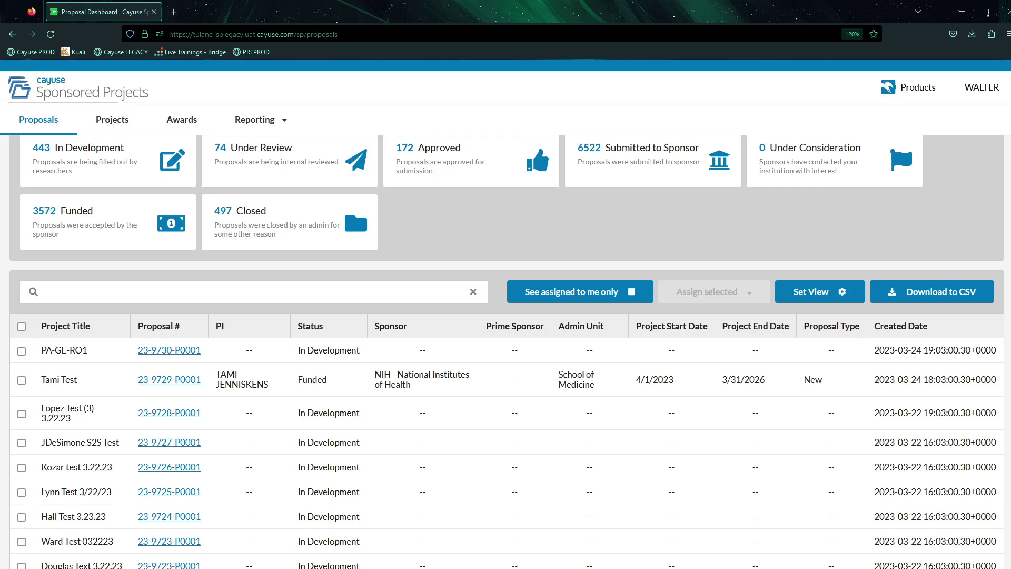
pyautogui.scroll(2, 506, 353)
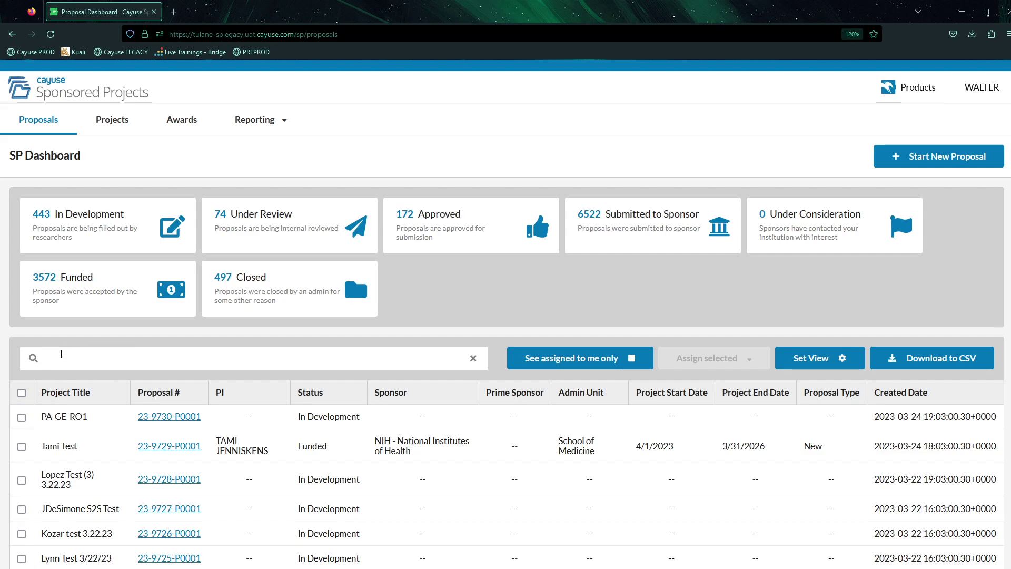
pyautogui.click(75, 238)
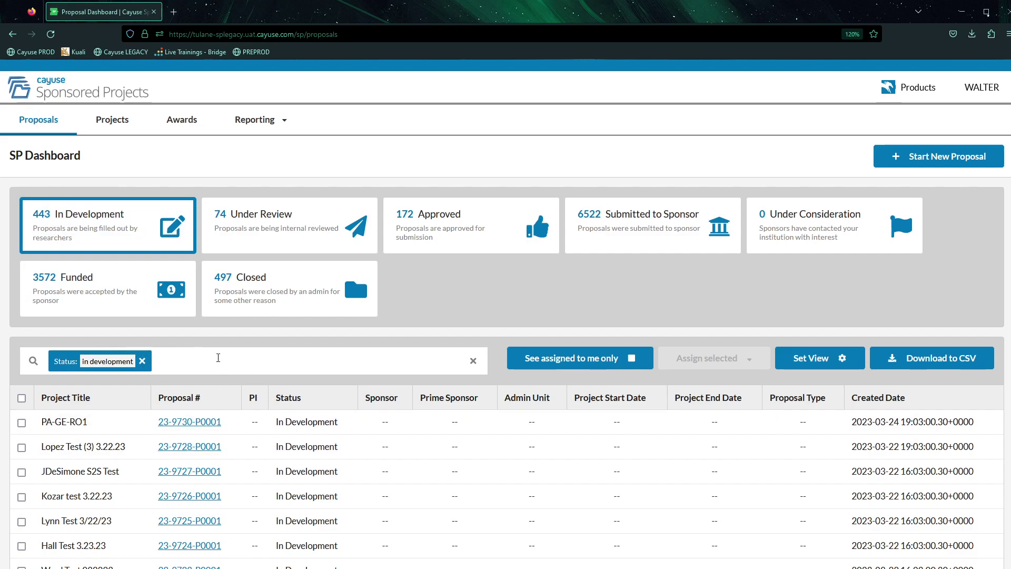
pyautogui.click(227, 236)
pyautogui.click(494, 241)
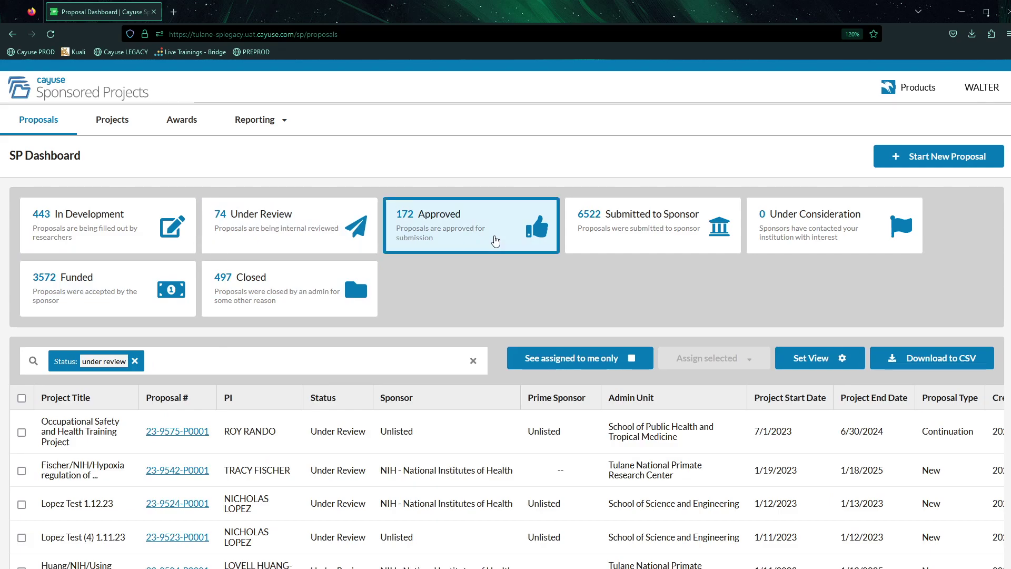
pyautogui.click(587, 239)
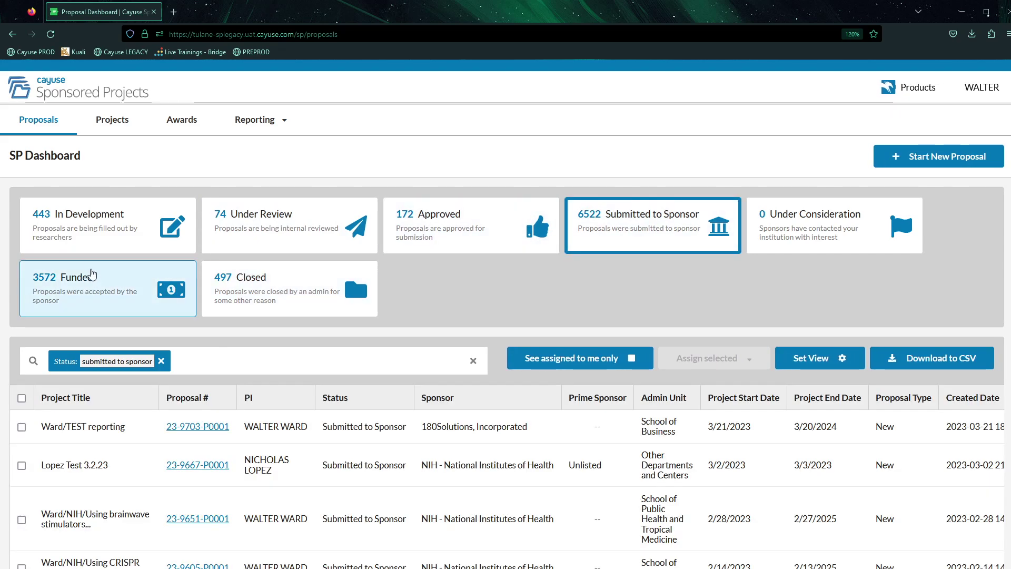
pyautogui.click(91, 270)
pyautogui.click(130, 226)
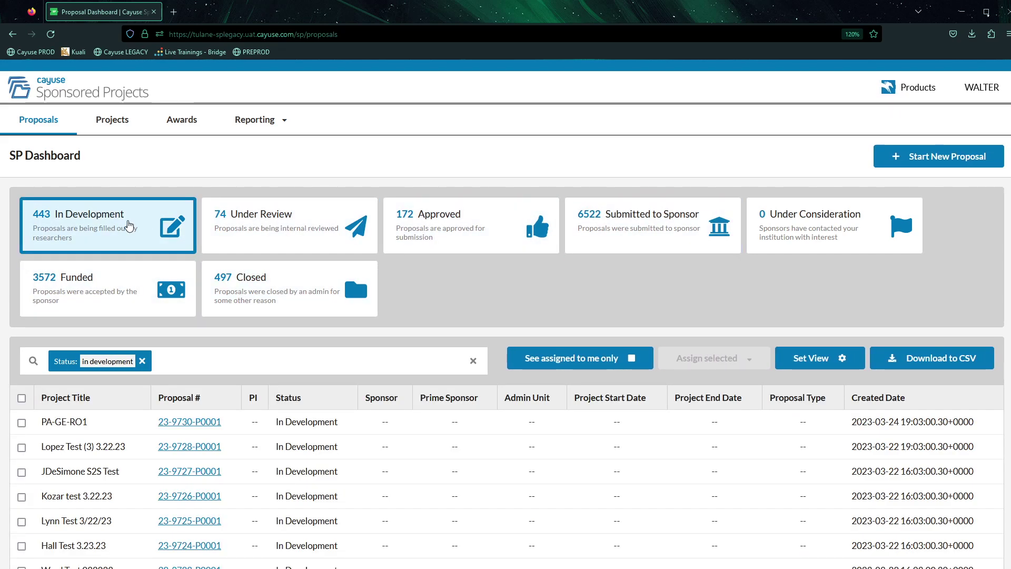
pyautogui.click(142, 361)
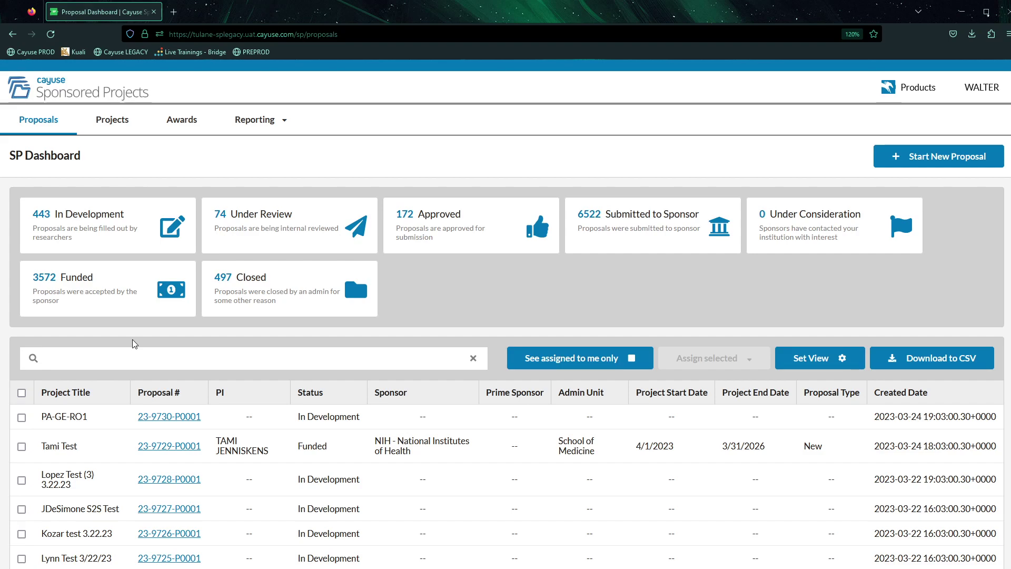
# Add a PI search filter with the investigator's full name to the proposals table.
pyautogui.click(107, 354)
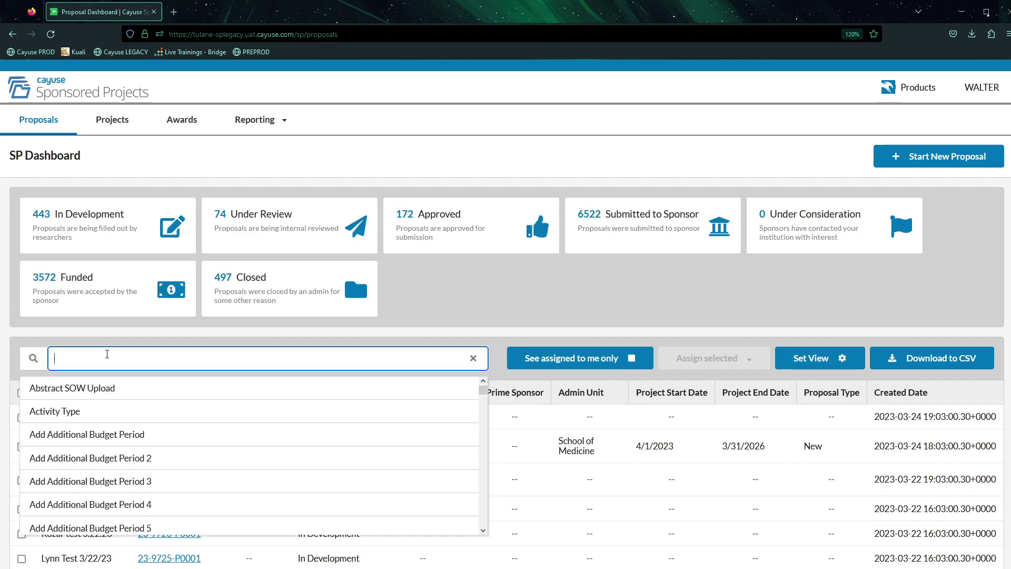
pyautogui.write('pi')
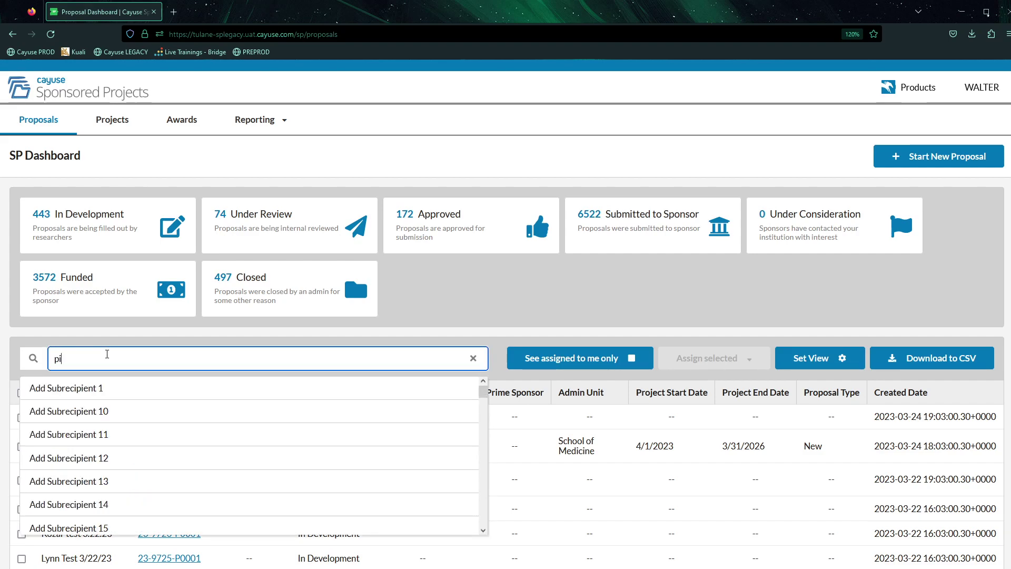
pyautogui.scroll(-8, 142, 426)
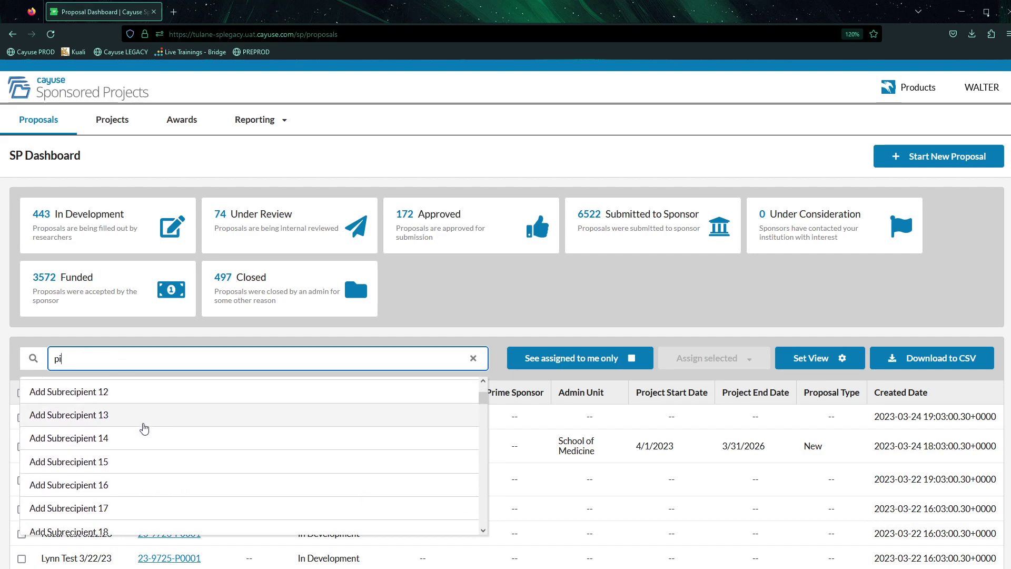
pyautogui.scroll(-4, 144, 429)
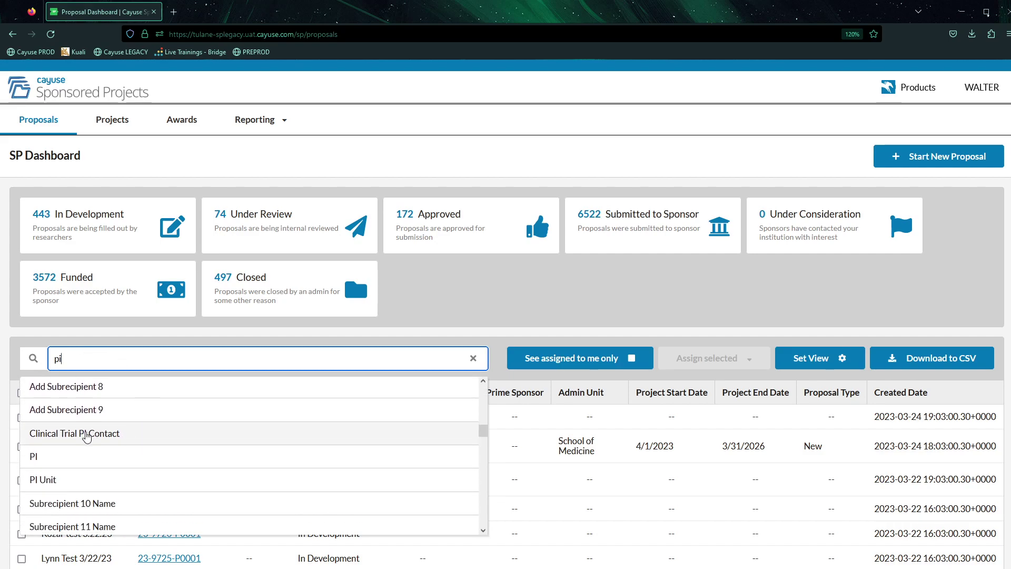
pyautogui.click(42, 460)
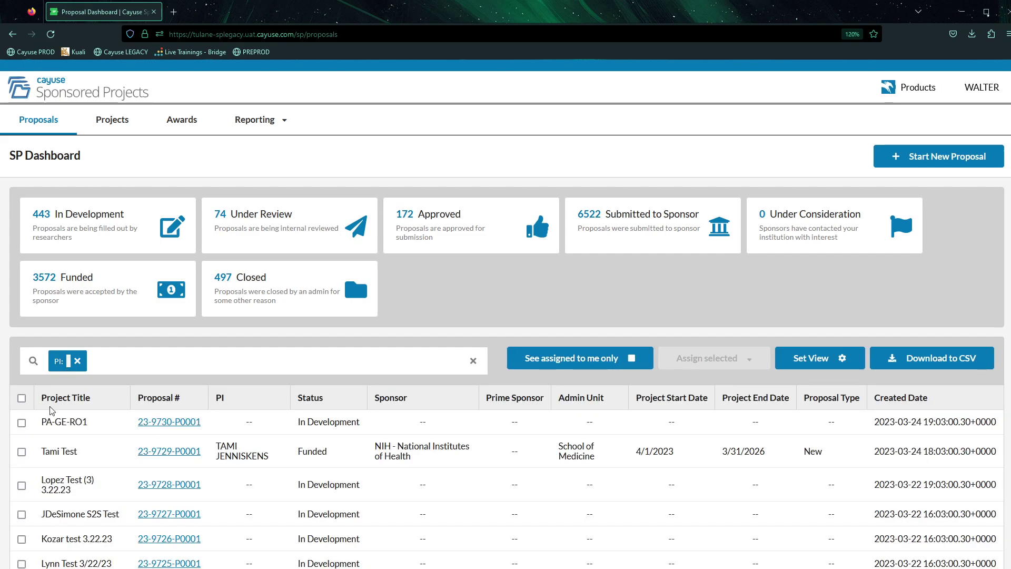
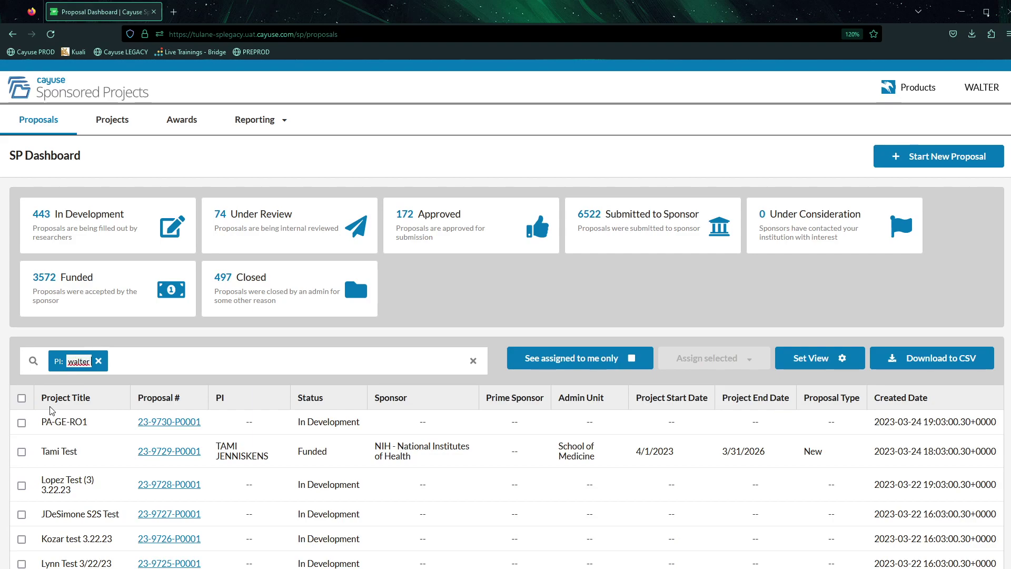
pyautogui.press('Return')
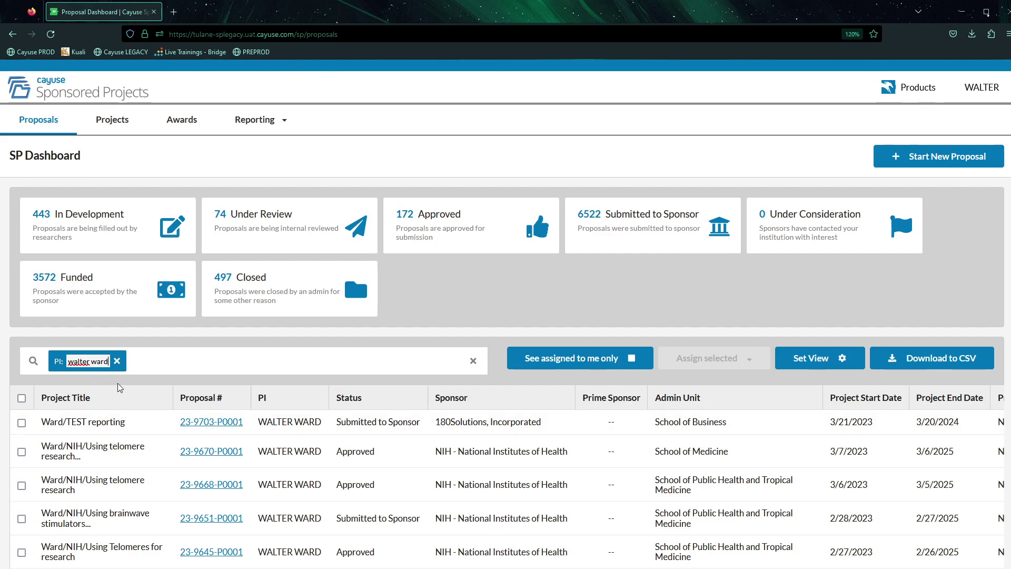
# Change the filtered proposals table to show 50 rows per page.
pyautogui.scroll(-2, 118, 383)
pyautogui.scroll(-2, 59, 561)
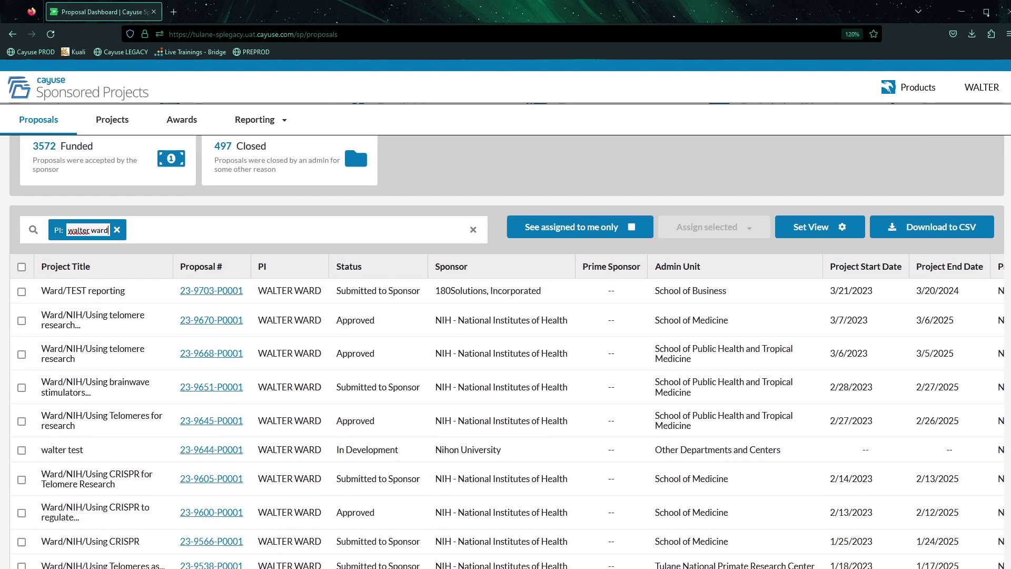
pyautogui.click(59, 562)
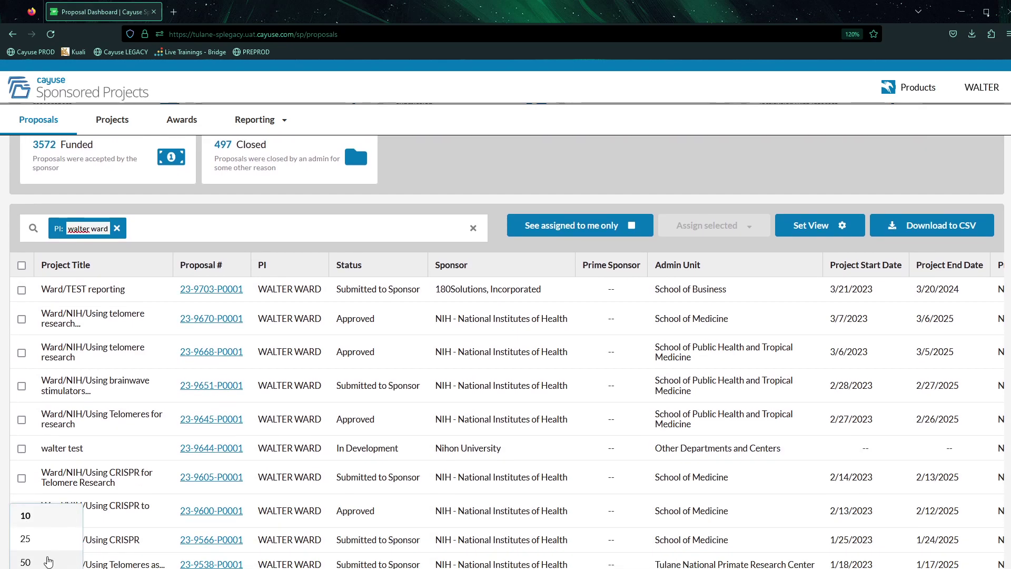
pyautogui.click(46, 562)
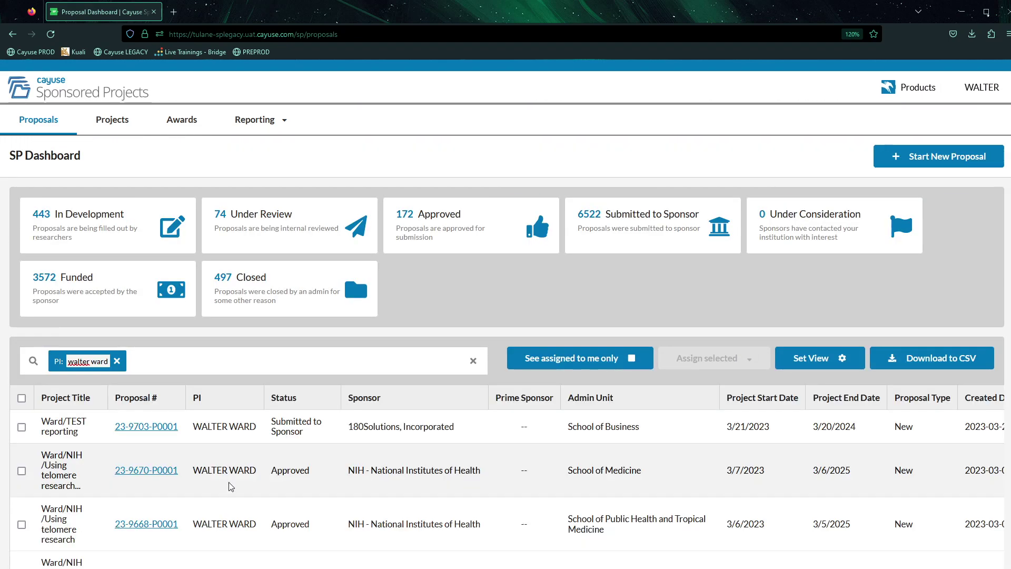
pyautogui.scroll(-12, 231, 485)
pyautogui.scroll(-1, 124, 514)
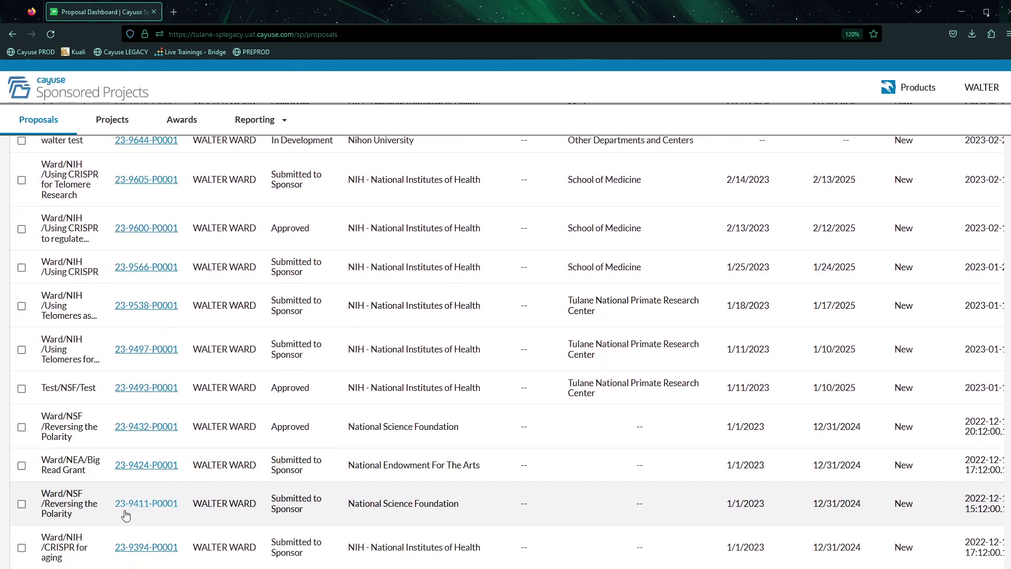
pyautogui.scroll(9, 117, 525)
pyautogui.scroll(5, 199, 506)
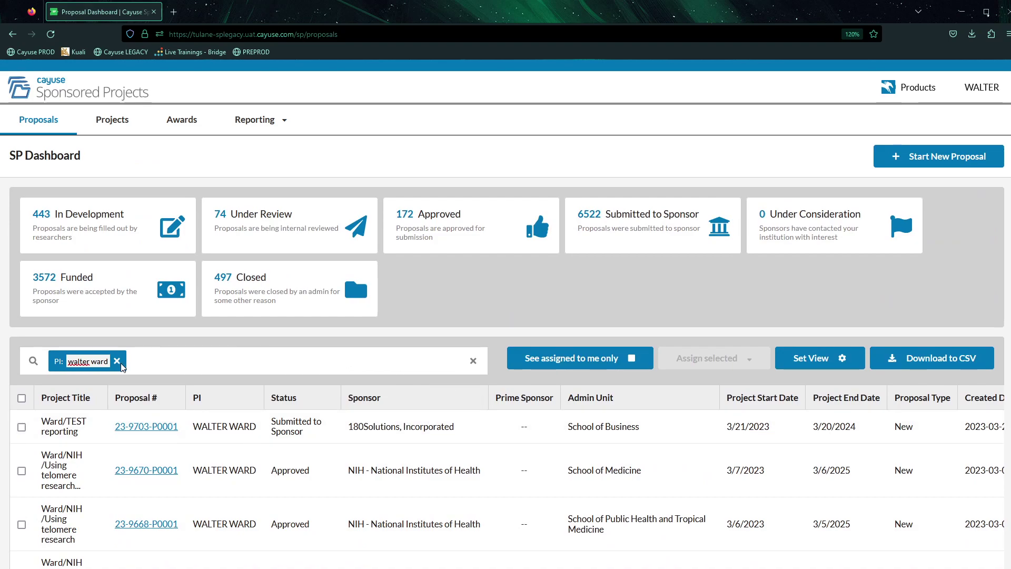
# Add a Sponsor filter set to 'nih' alongside the PI filter.
pyautogui.click(150, 363)
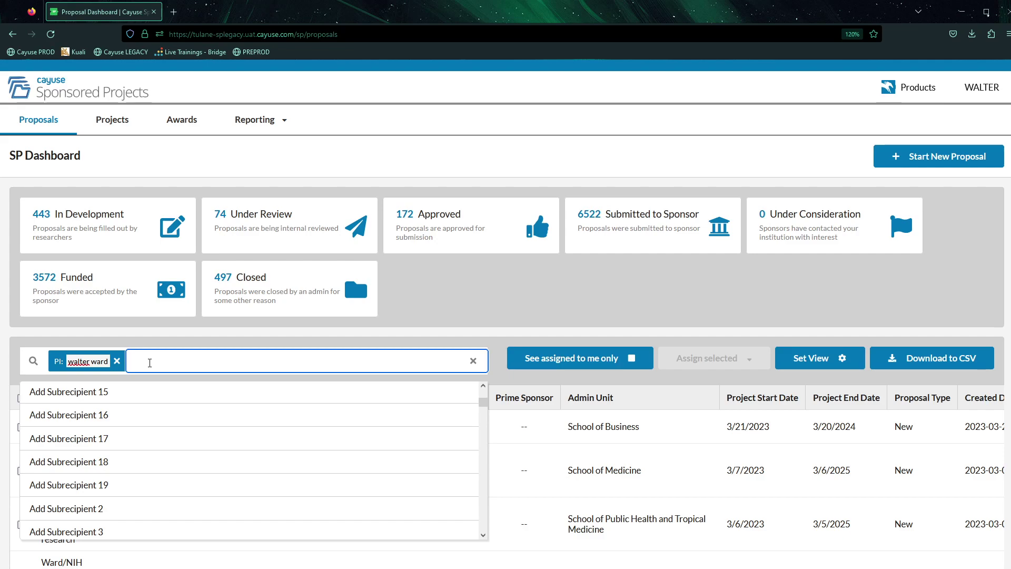
pyautogui.write('spo')
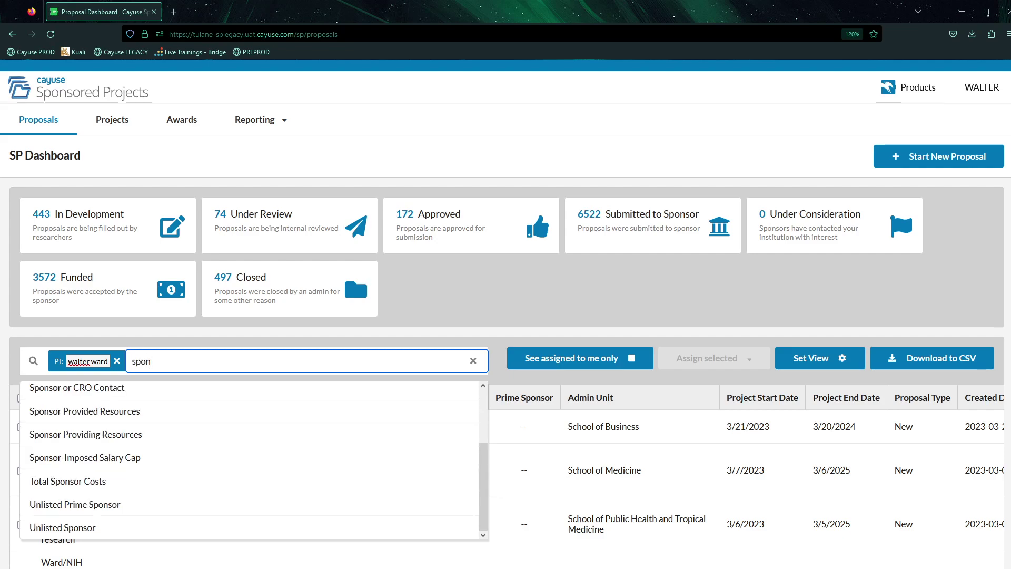
pyautogui.write('nsor')
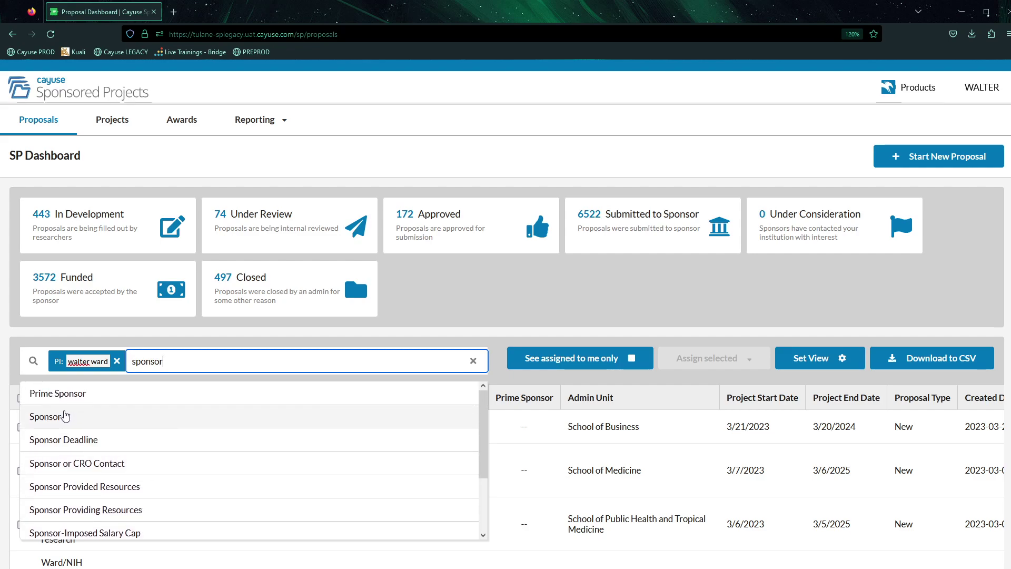
pyautogui.click(58, 418)
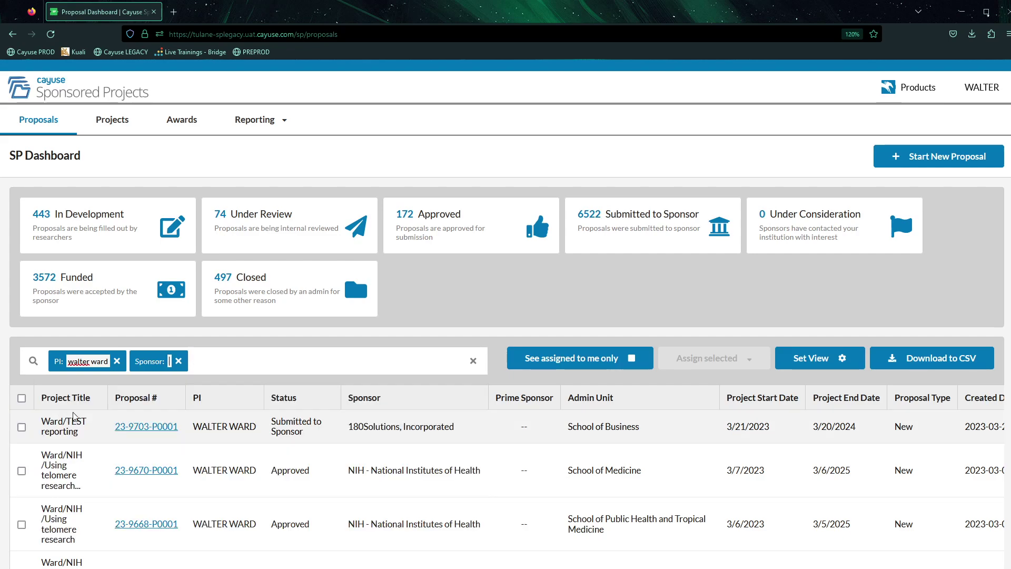
pyautogui.write('nih')
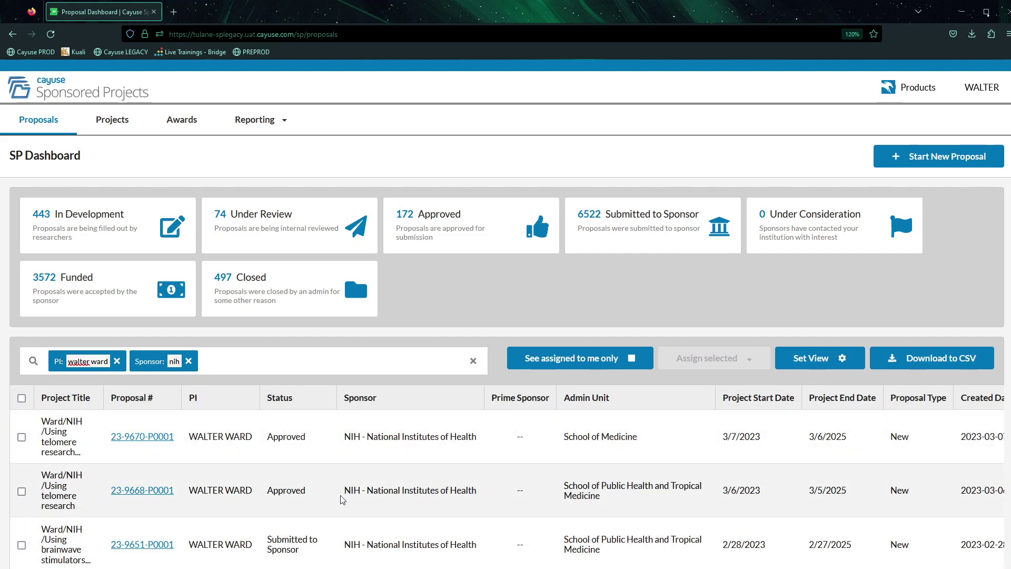
pyautogui.scroll(-1, 349, 502)
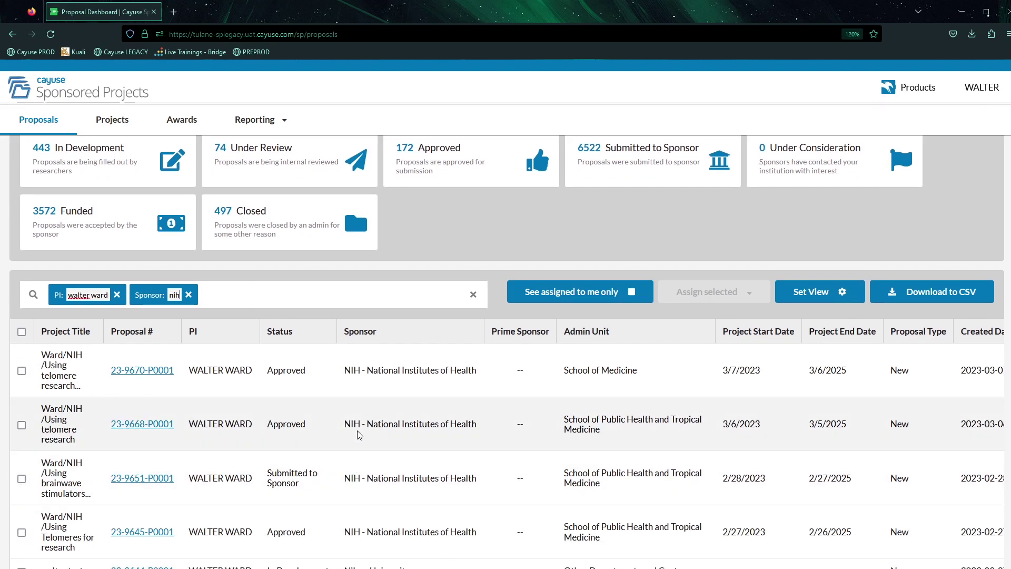
# Review the PI- and NIH-filtered proposals list and check the sponsor filter value.
pyautogui.scroll(-1, 383, 493)
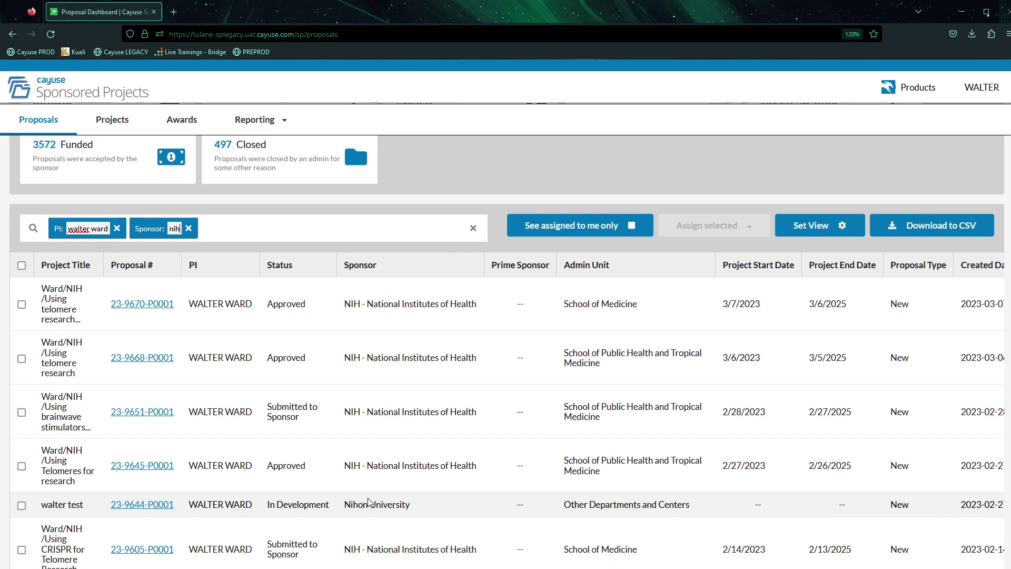
pyautogui.scroll(-1, 367, 490)
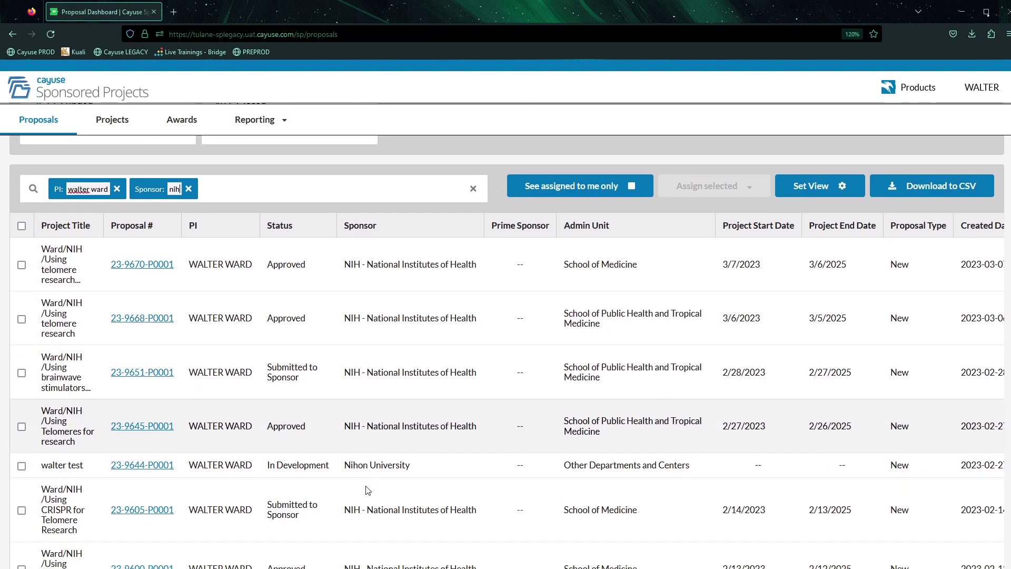
pyautogui.scroll(1, 316, 421)
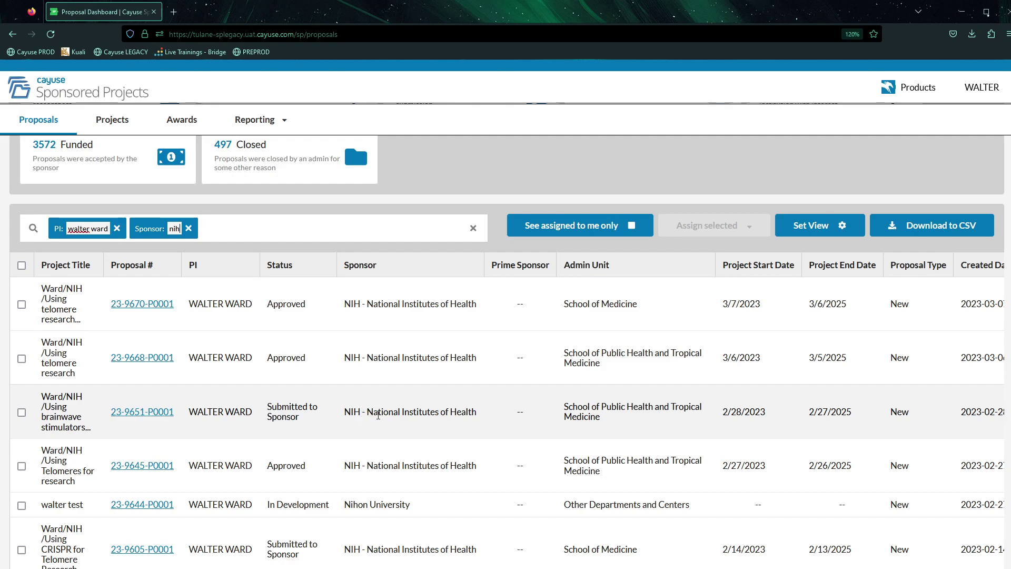
pyautogui.scroll(-1, 378, 416)
pyautogui.scroll(3, 377, 419)
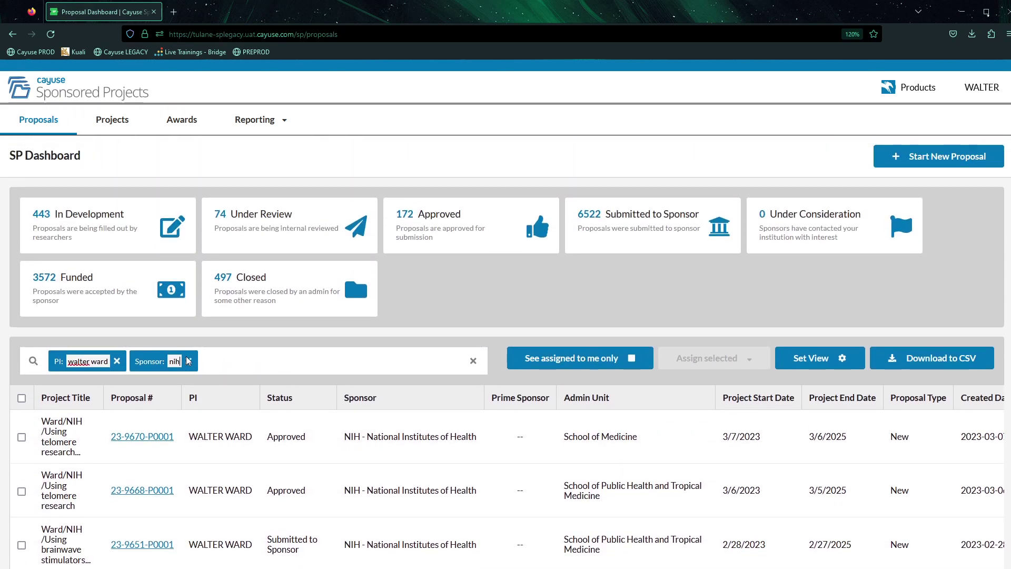
pyautogui.click(188, 360)
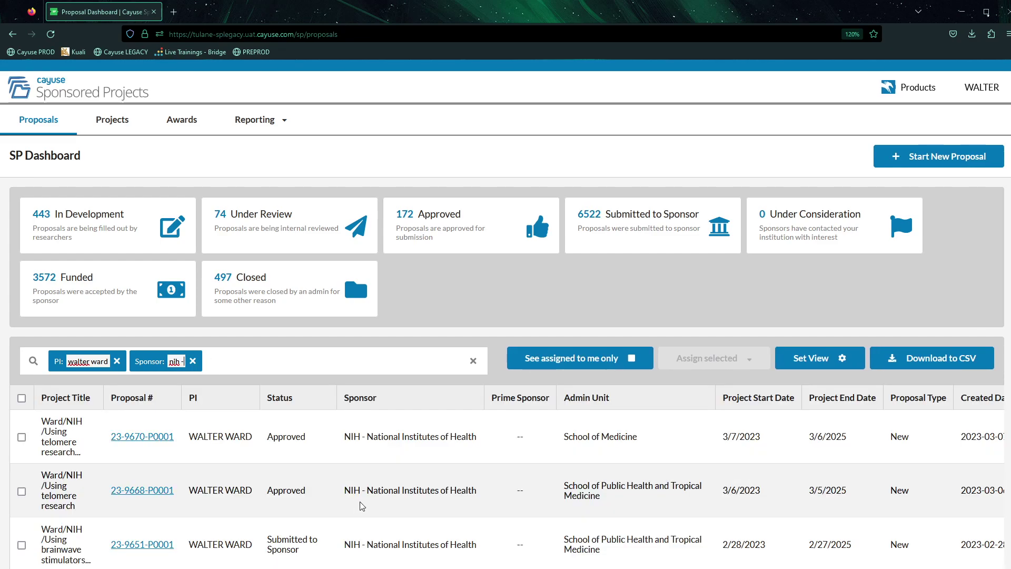
pyautogui.scroll(-3, 360, 502)
pyautogui.scroll(-5, 363, 494)
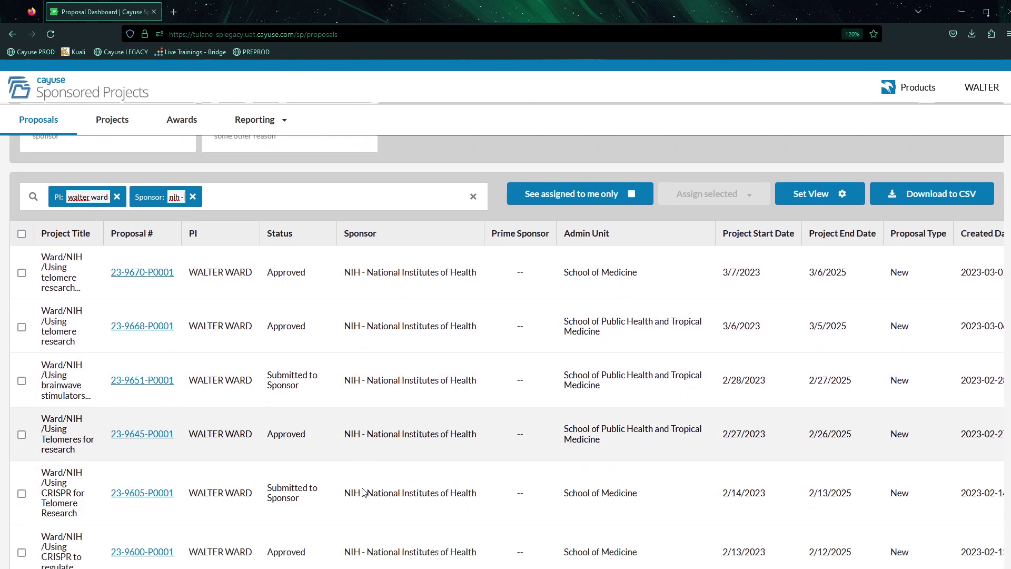
pyautogui.scroll(3, 363, 491)
pyautogui.scroll(5, 363, 492)
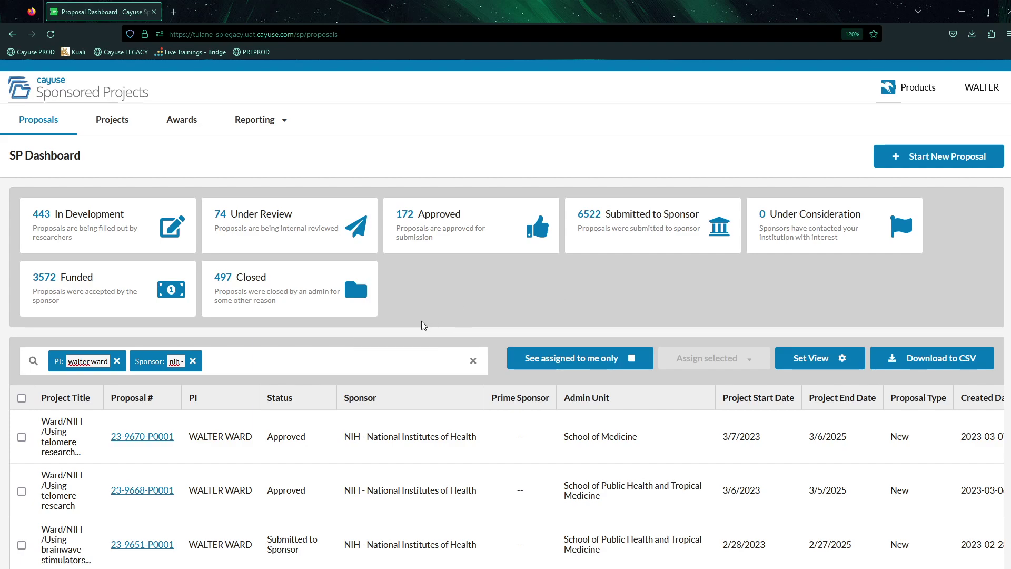
pyautogui.click(176, 125)
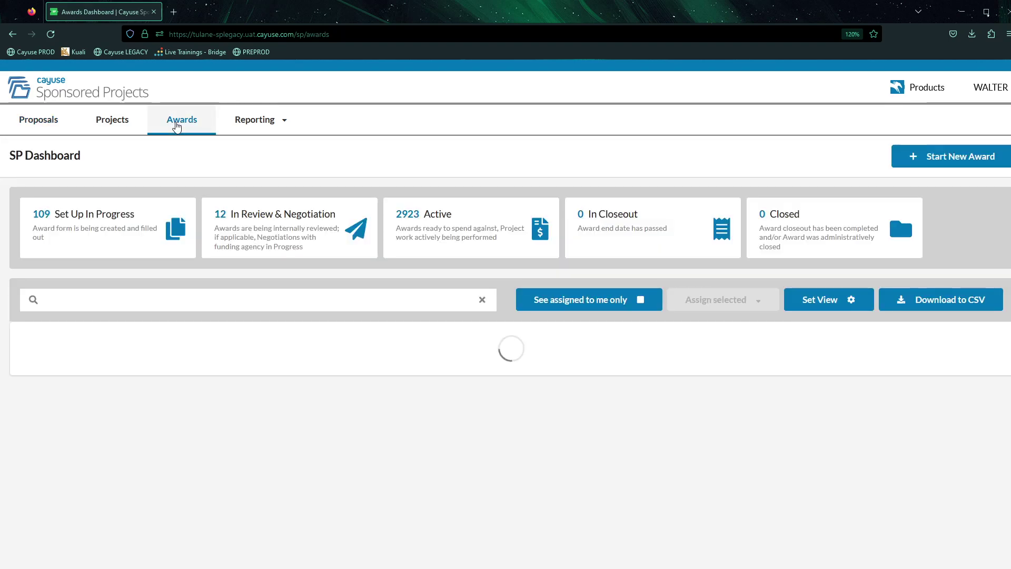
pyautogui.click(242, 297)
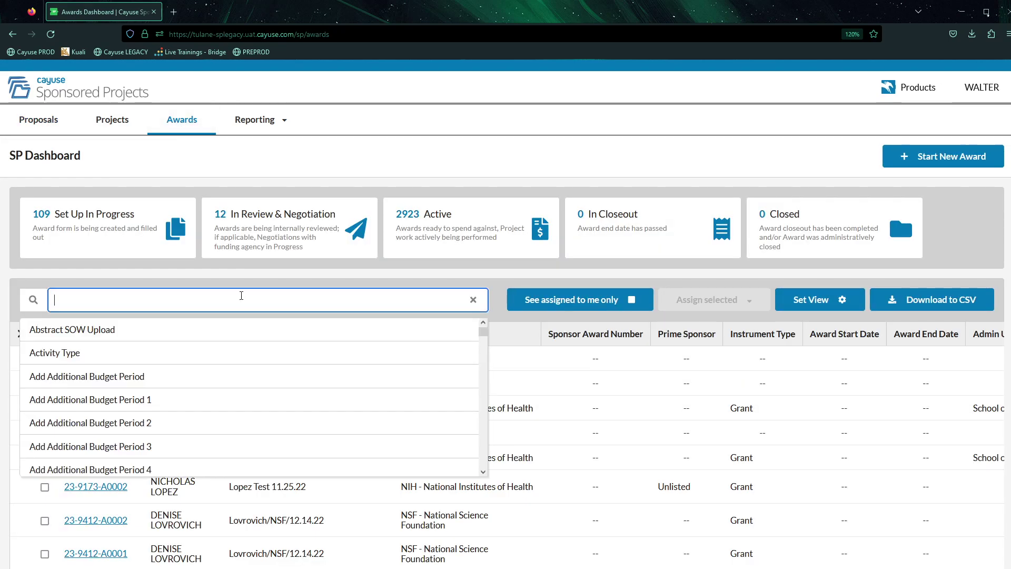
pyautogui.write('pi')
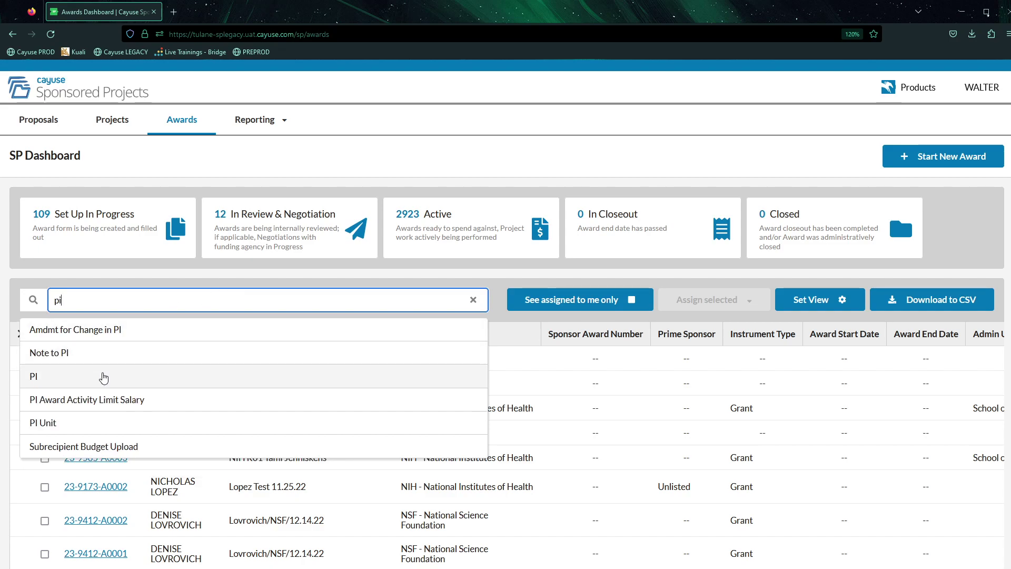
pyautogui.click(104, 377)
pyautogui.press('Return')
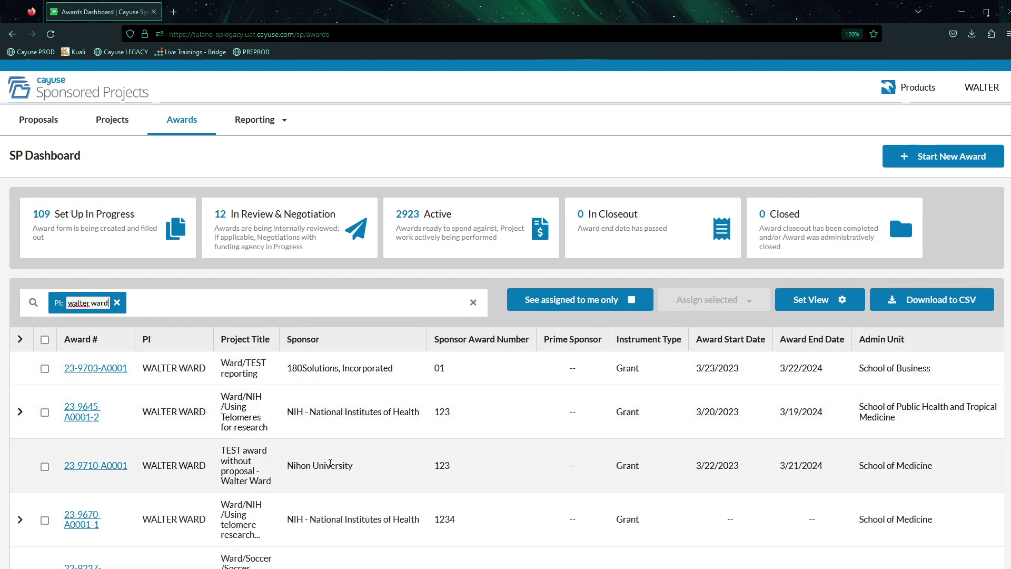
pyautogui.click(311, 300)
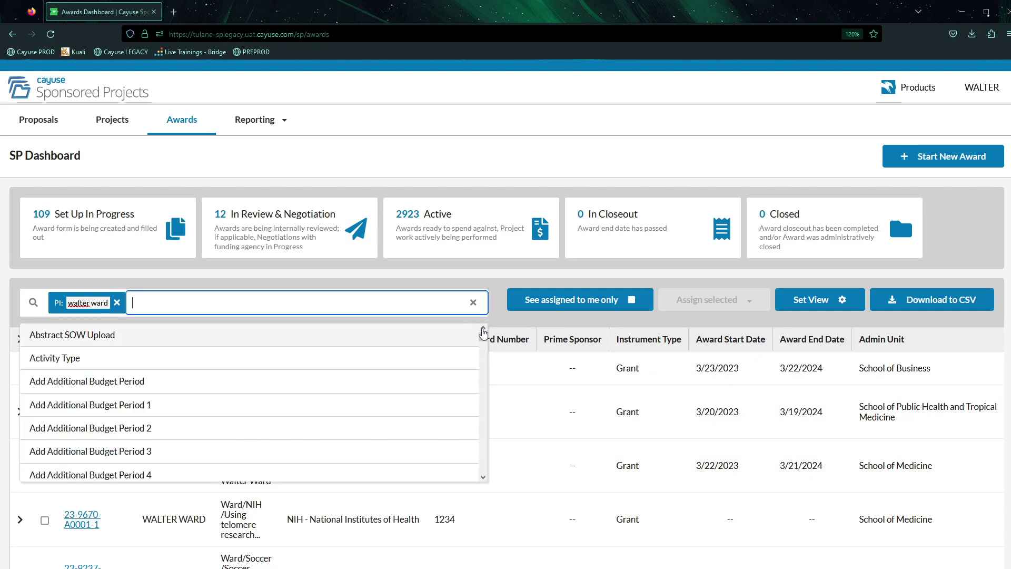
pyautogui.scroll(-10, 473, 406)
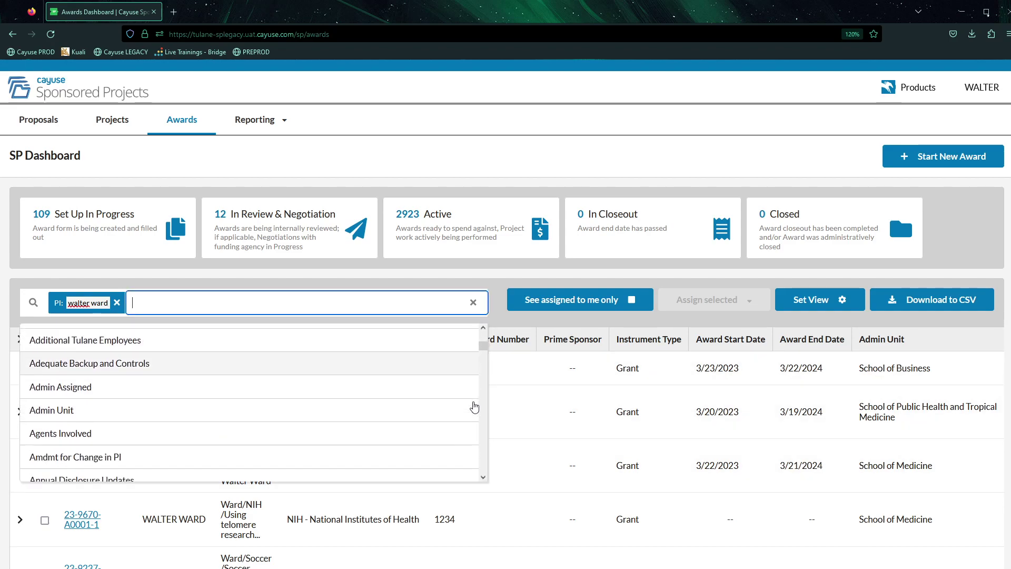
pyautogui.scroll(-15, 474, 389)
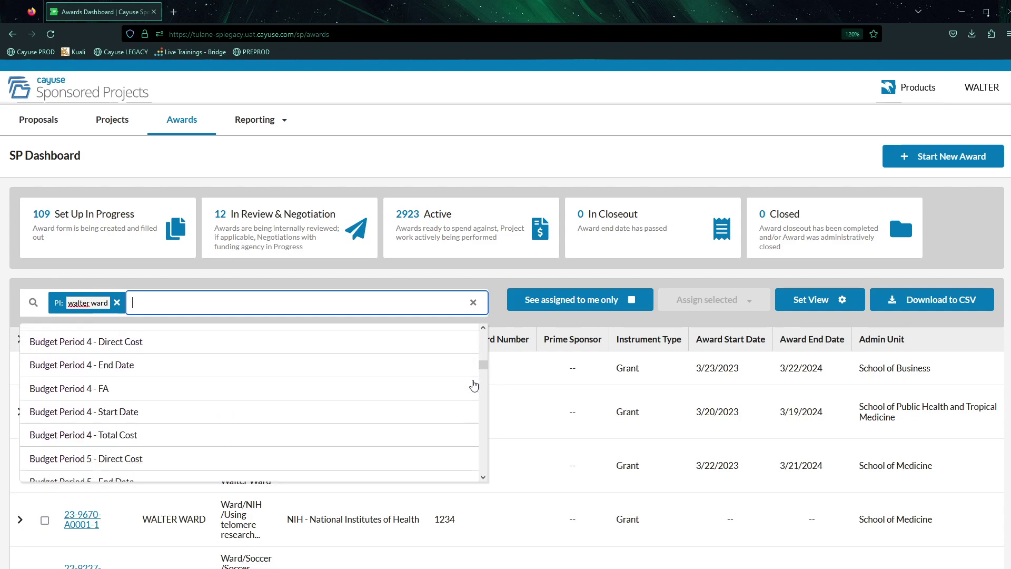
pyautogui.scroll(-5, 474, 385)
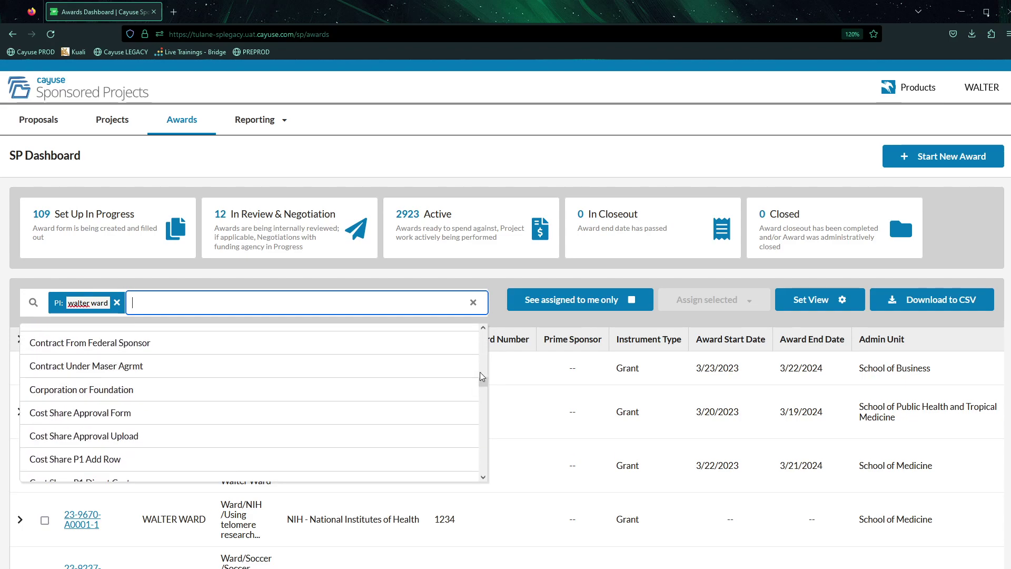
pyautogui.scroll(-2, 481, 385)
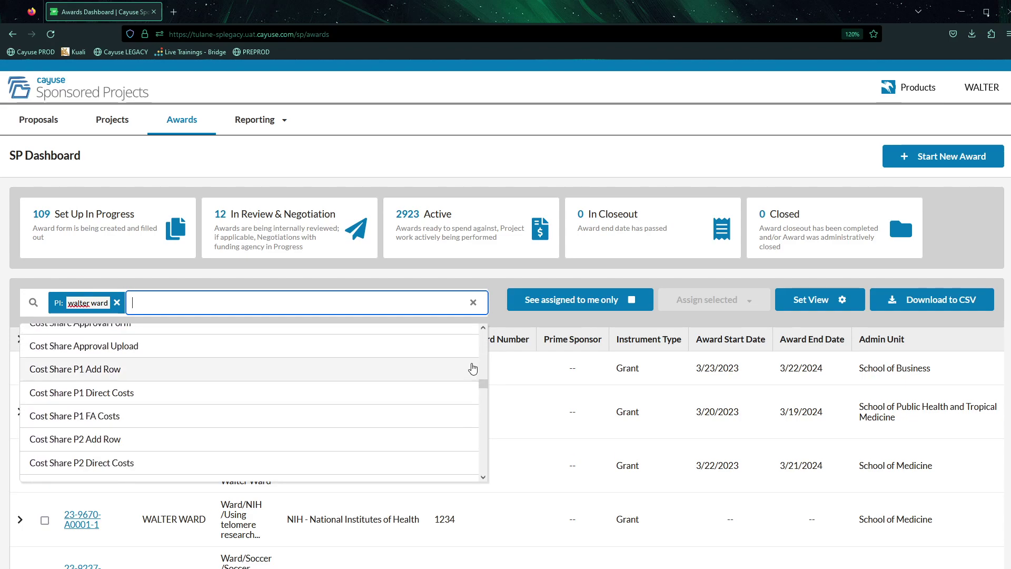
pyautogui.click(473, 303)
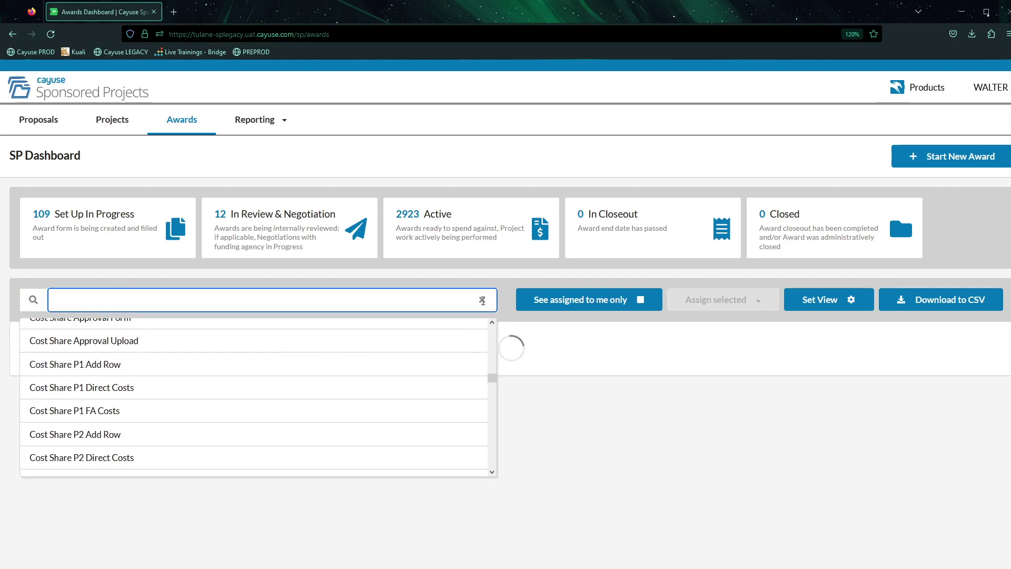
# Return to the Proposals dashboard and add a Proposal # search filter.
pyautogui.click(481, 284)
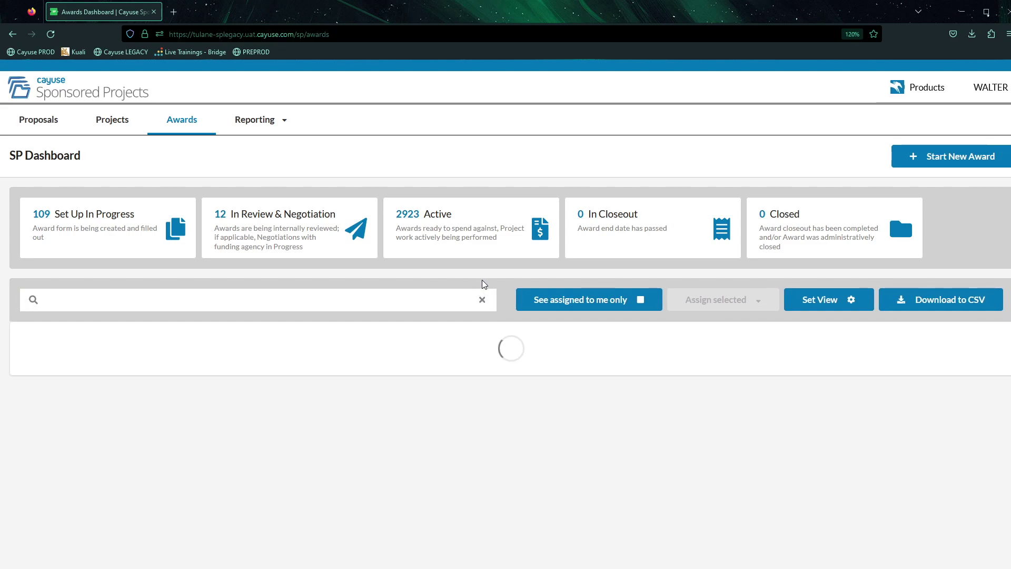
pyautogui.click(53, 119)
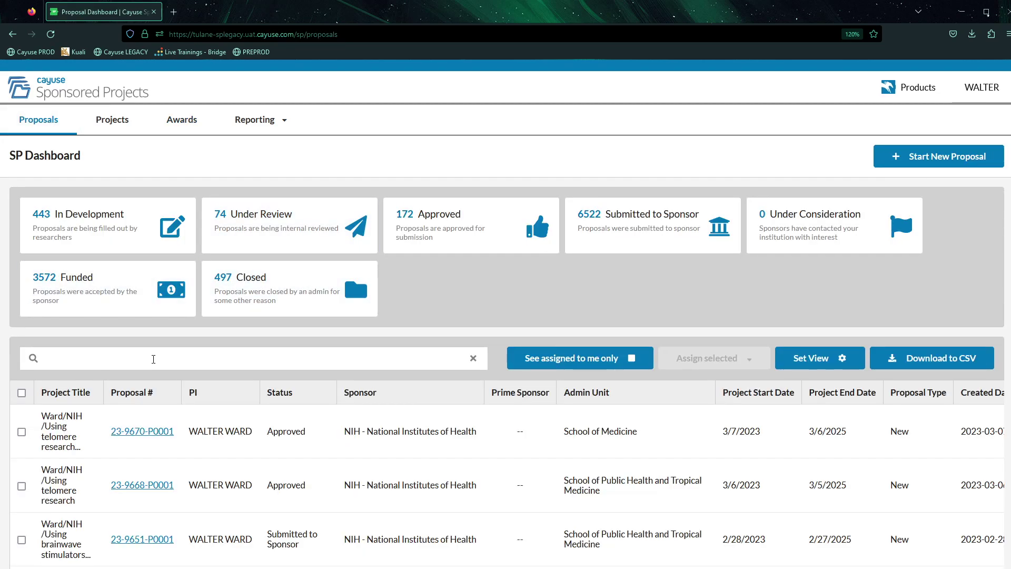
pyautogui.click(153, 359)
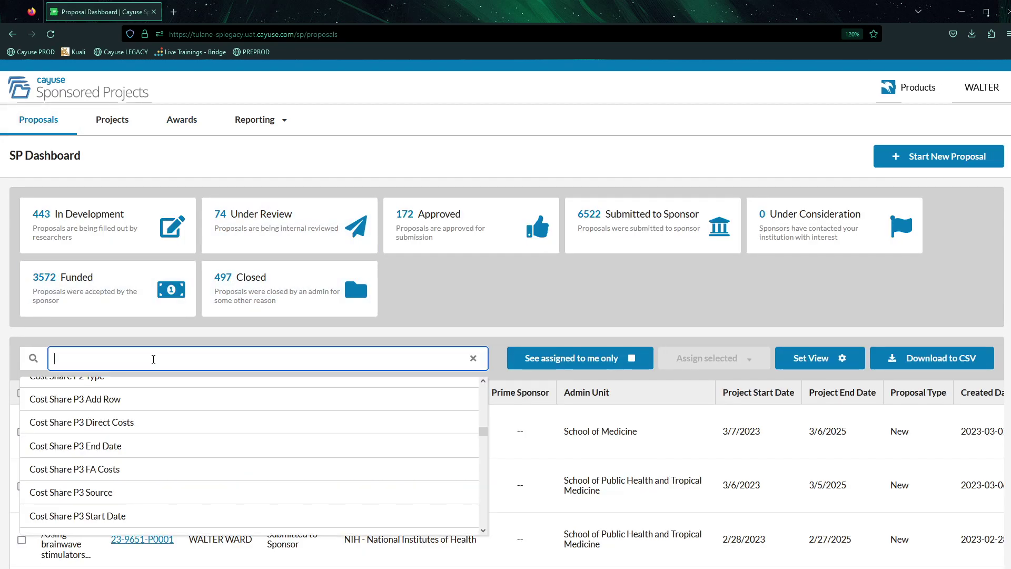
pyautogui.write('proposal')
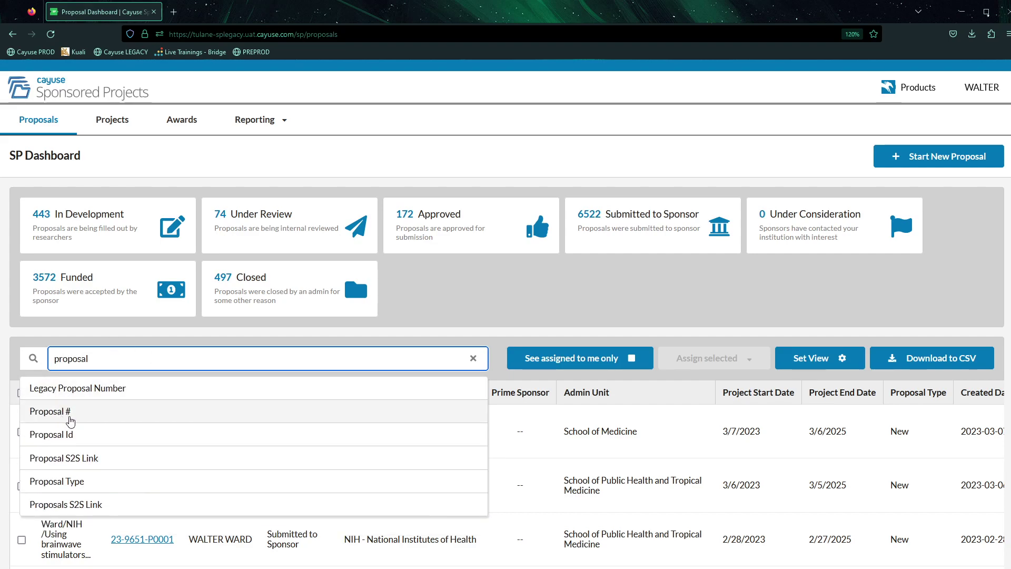
pyautogui.click(70, 421)
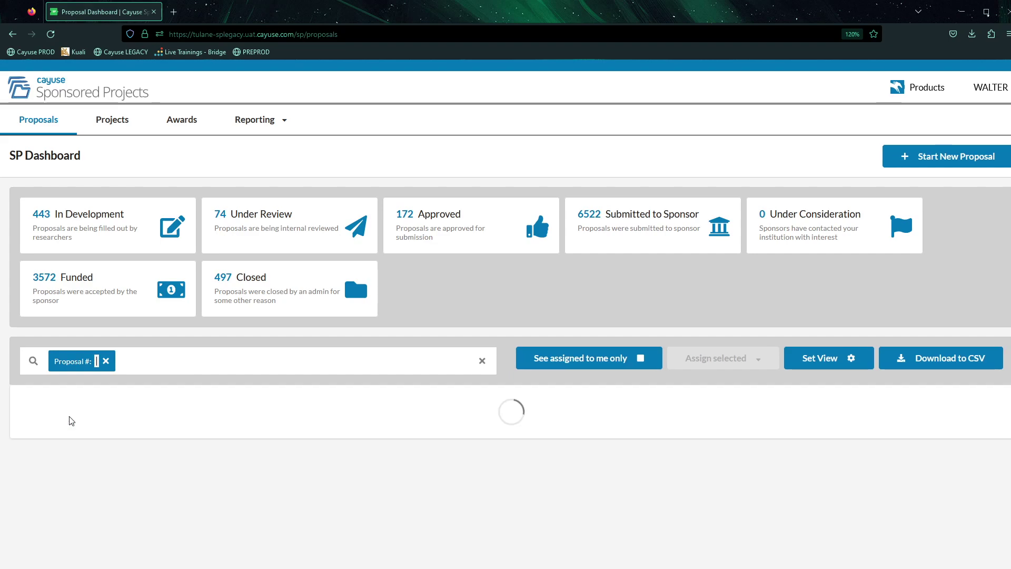
# Search for 9645, open proposal 23-9645-P0001, then go back to the dashboard.
pyautogui.write('9645')
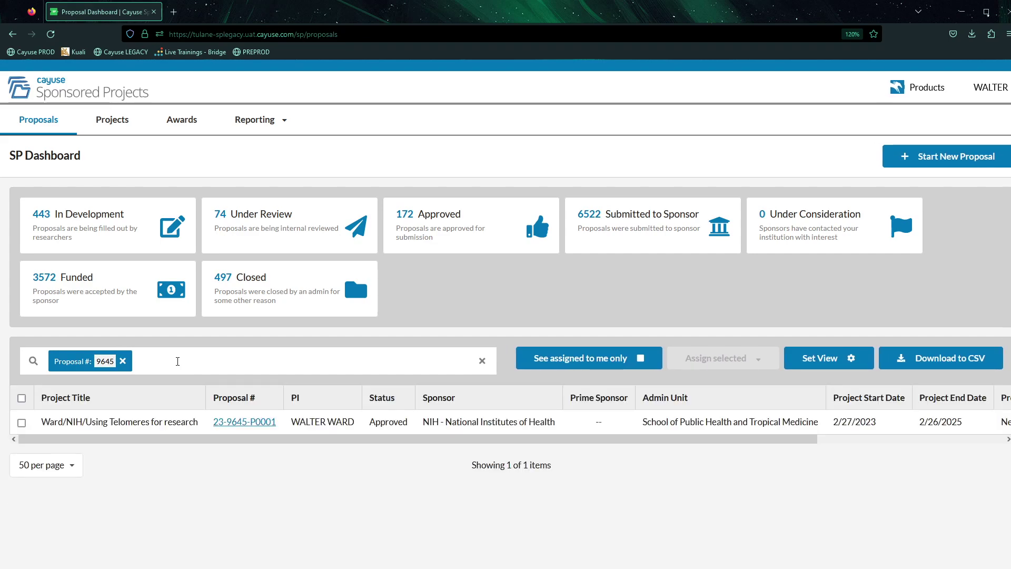
pyautogui.click(249, 423)
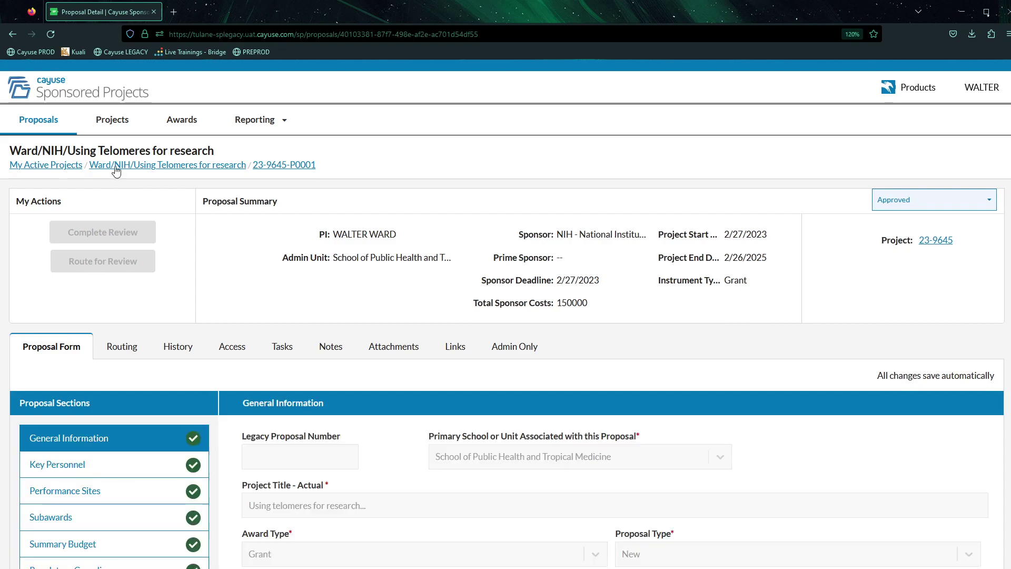
pyautogui.click(12, 33)
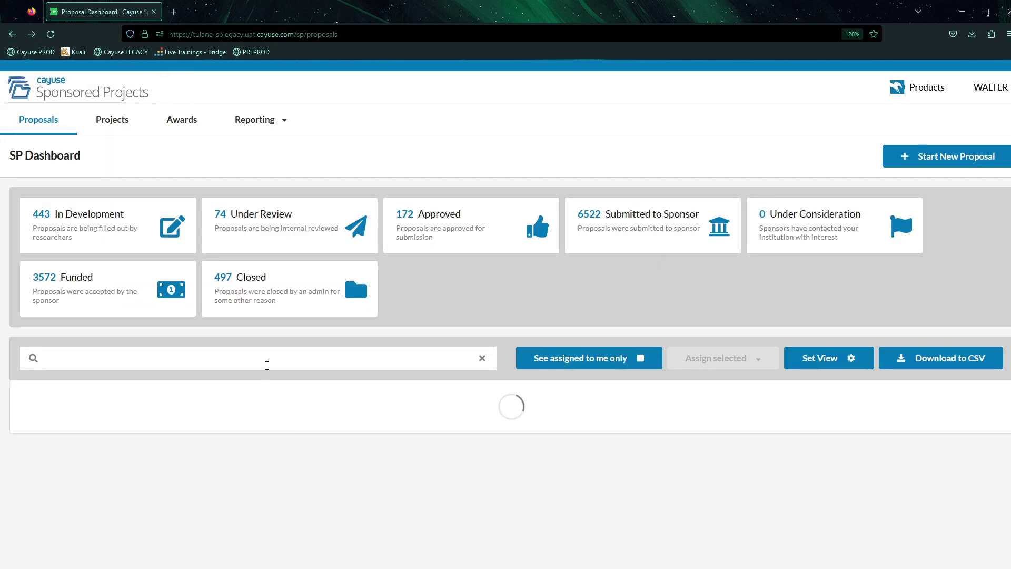